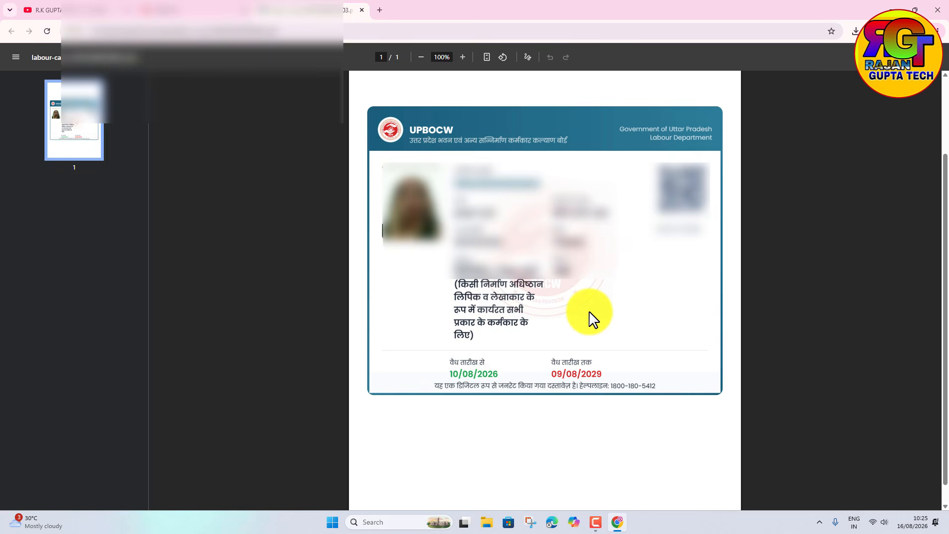
- Close the labour card PDF tab to return to the UPBOCW website
left_click(360, 10)
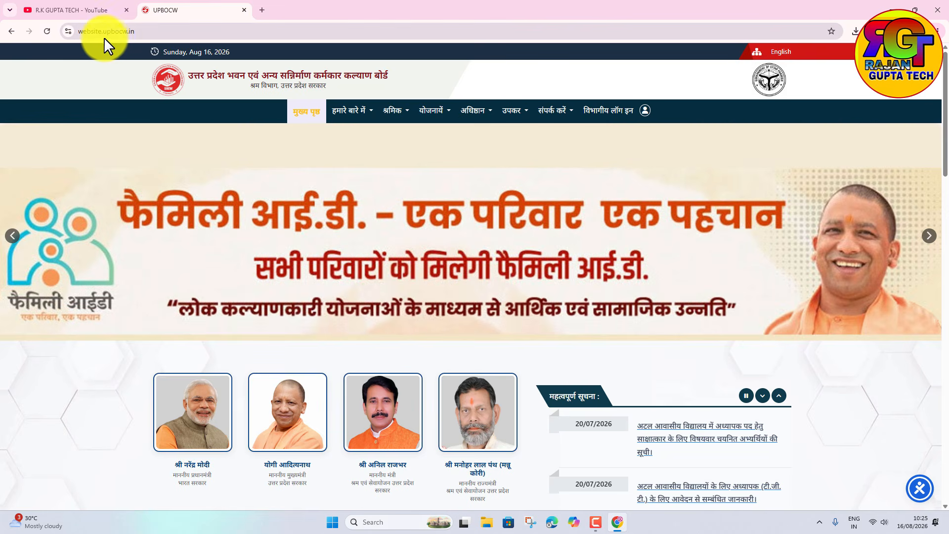
- From the श्रमिक menu, choose श्रमिक पंजीयन/संशोधन to open labour.upbocw.in in a new tab
left_click(146, 33)
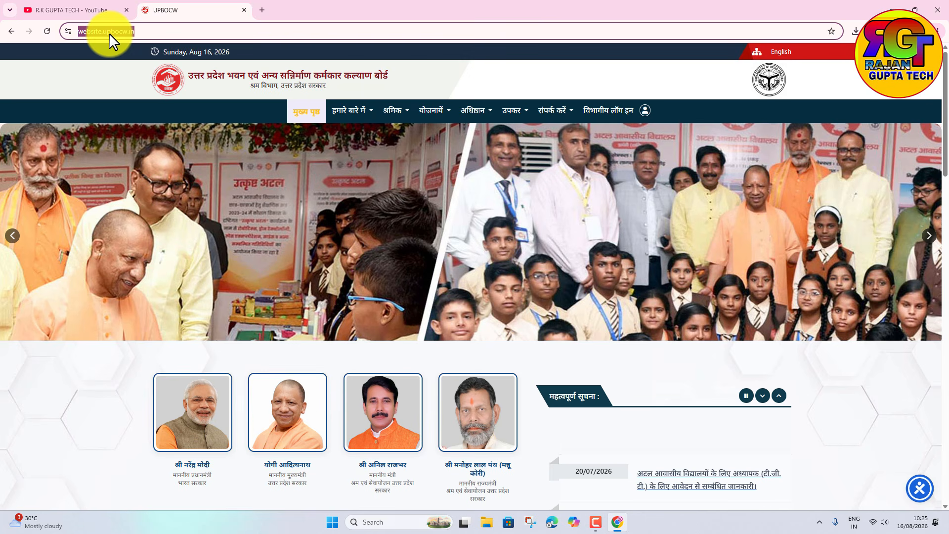
left_click(45, 392)
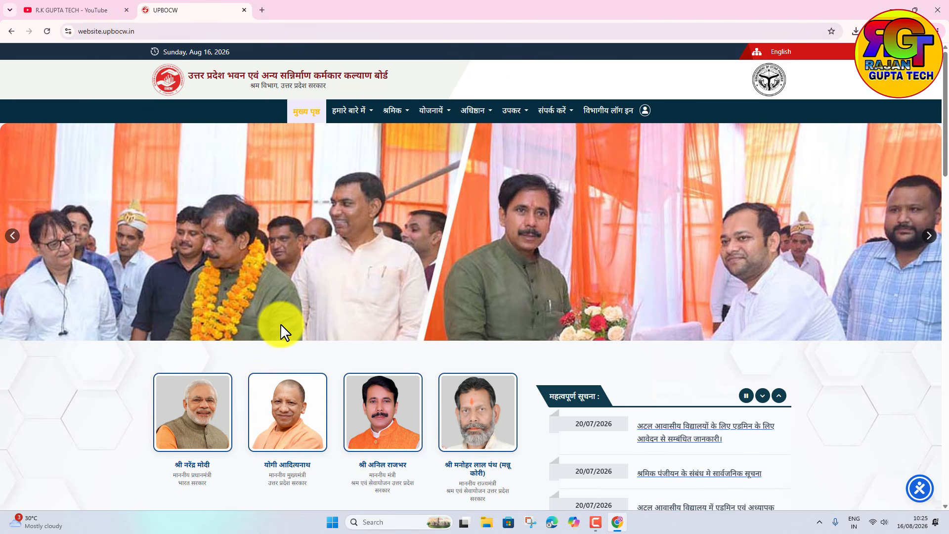
mouse_move(396, 110)
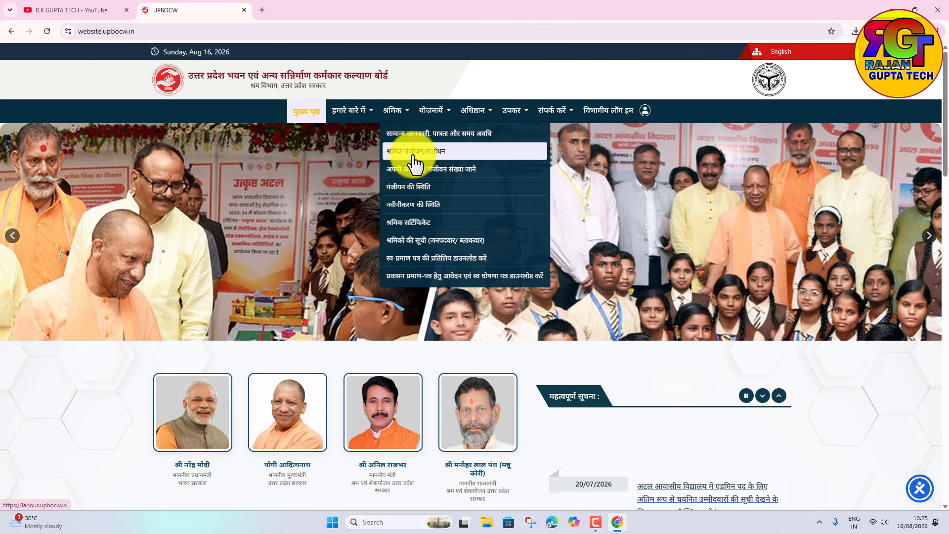
left_click(413, 157)
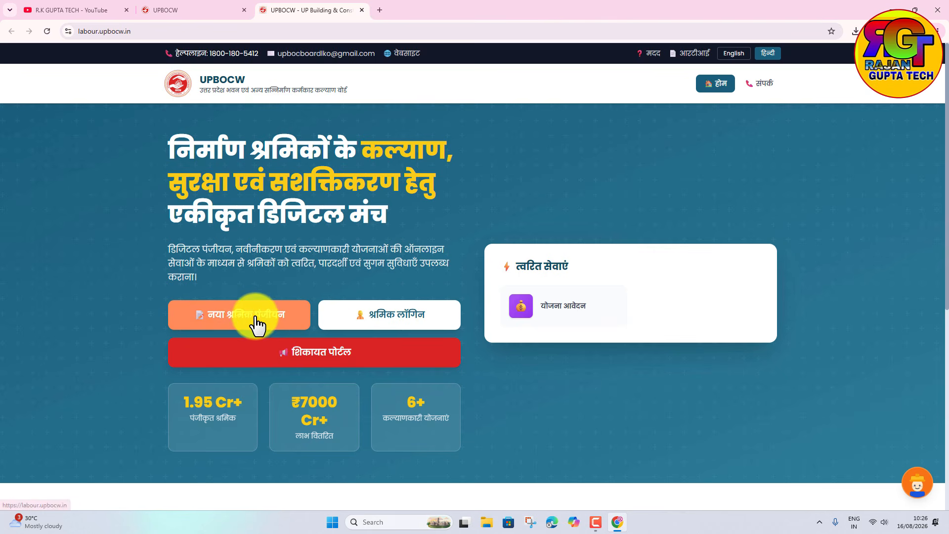
- Open श्रमिक लॉगिन and settle on the आधार + मोबाइल login option, ready for the Aadhaar number
left_click(389, 325)
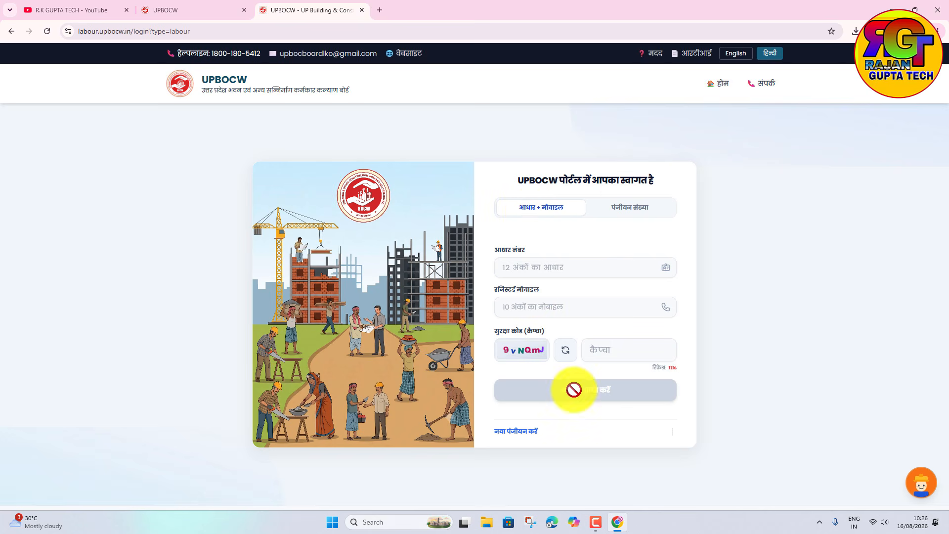
left_click(616, 210)
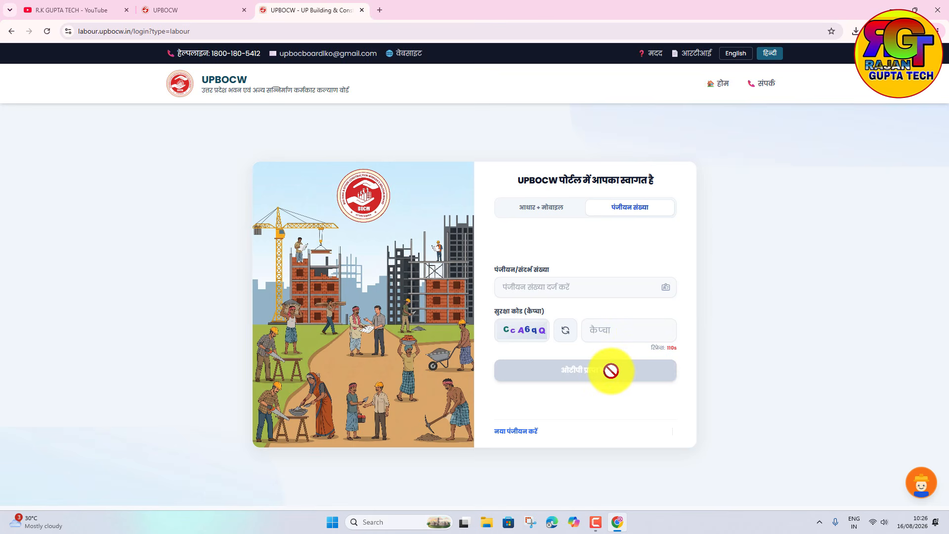
left_click(537, 207)
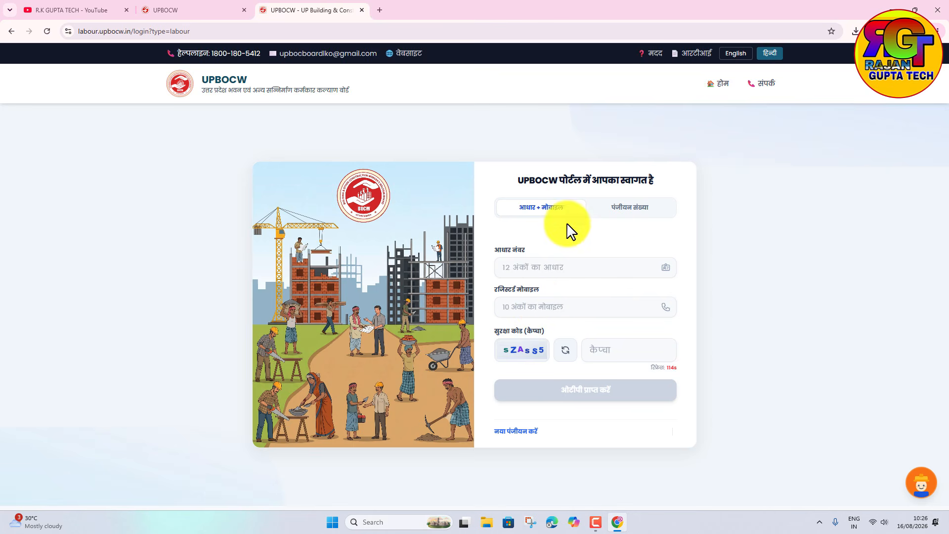
left_click(628, 209)
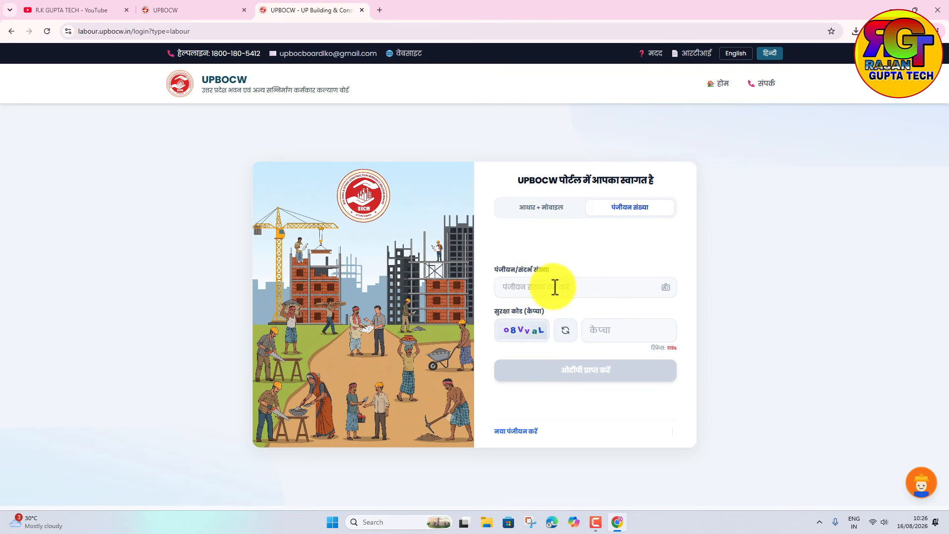
left_click(542, 210)
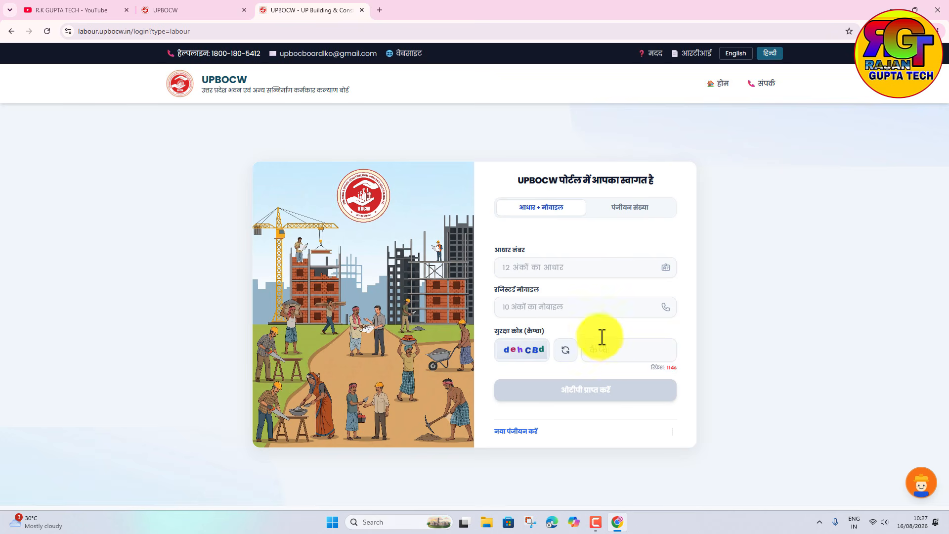
left_click(543, 267)
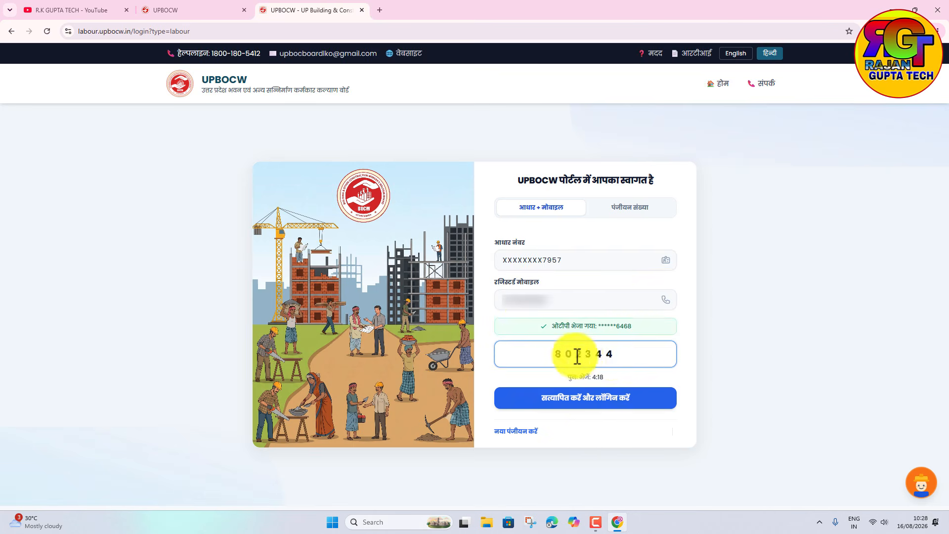
- Enter the Aadhaar number, mobile, captcha and OTP, then verify and log in
type("44")
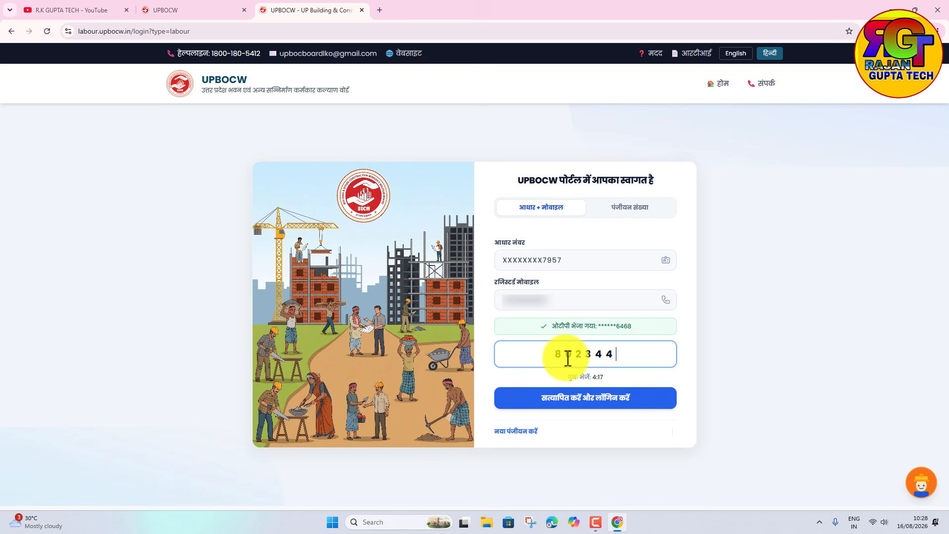
left_click(588, 409)
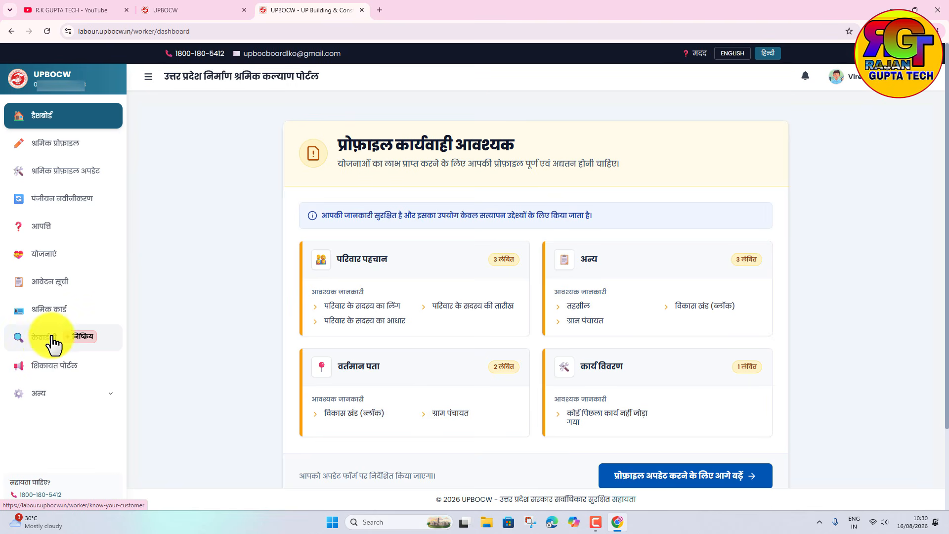
- Go to केवाईसी in the sidebar and proceed to the profile update form
left_click(51, 341)
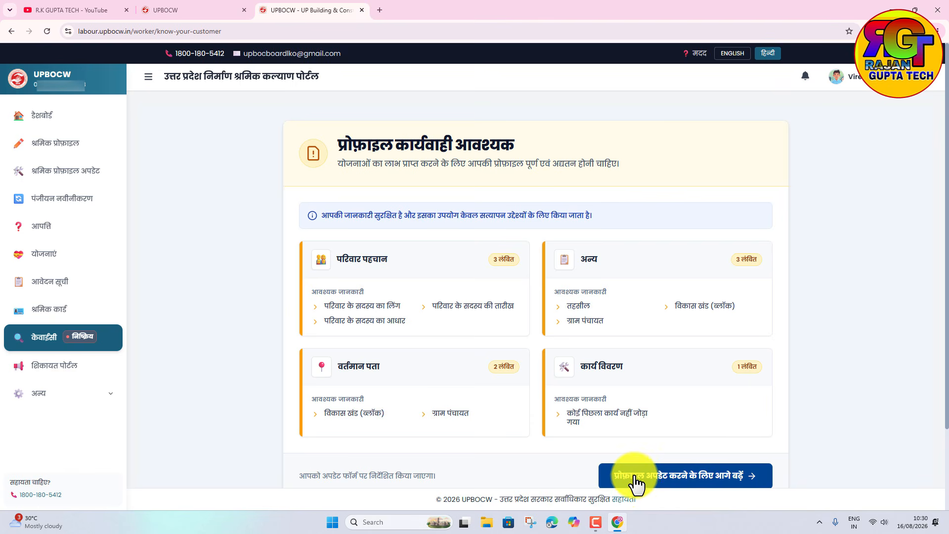
left_click(696, 480)
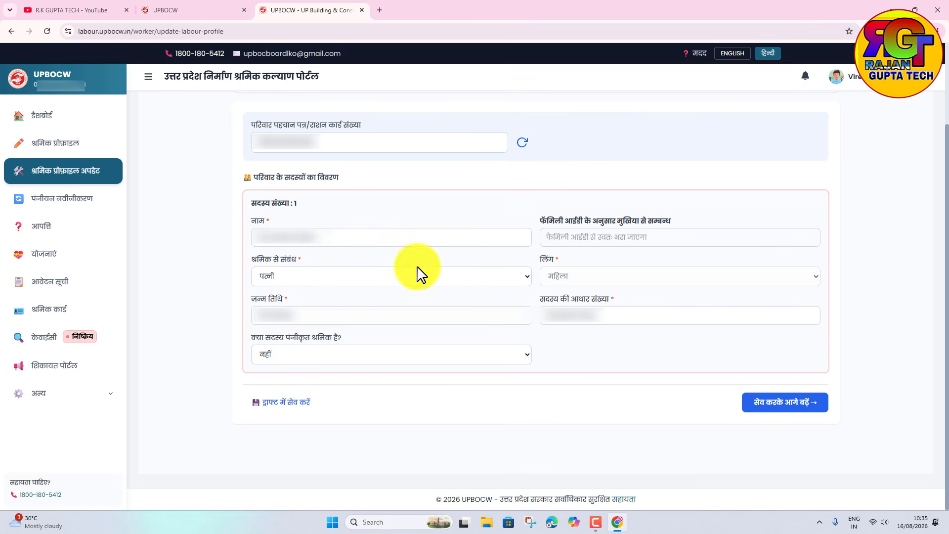
- Save family and Aadhaar address details, then set current address same as permanent and save
left_click(776, 413)
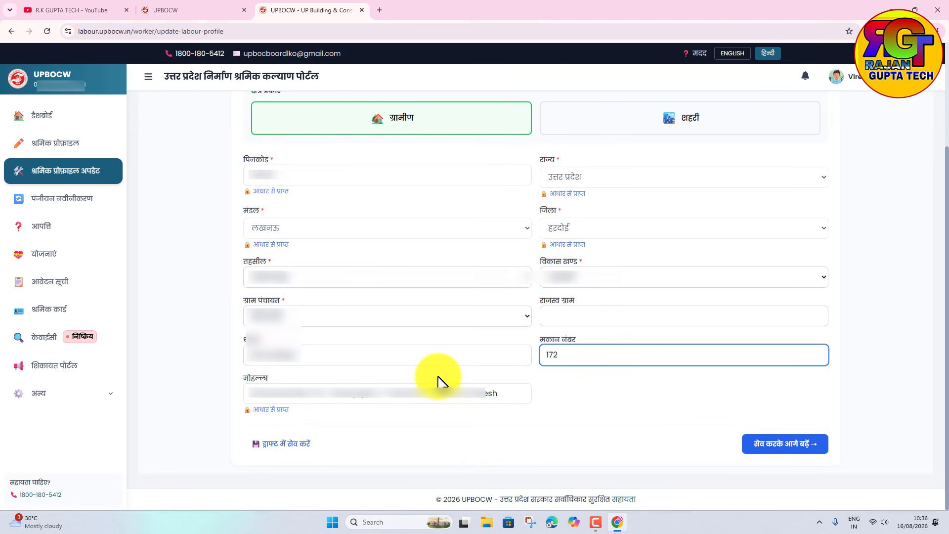
left_click(771, 451)
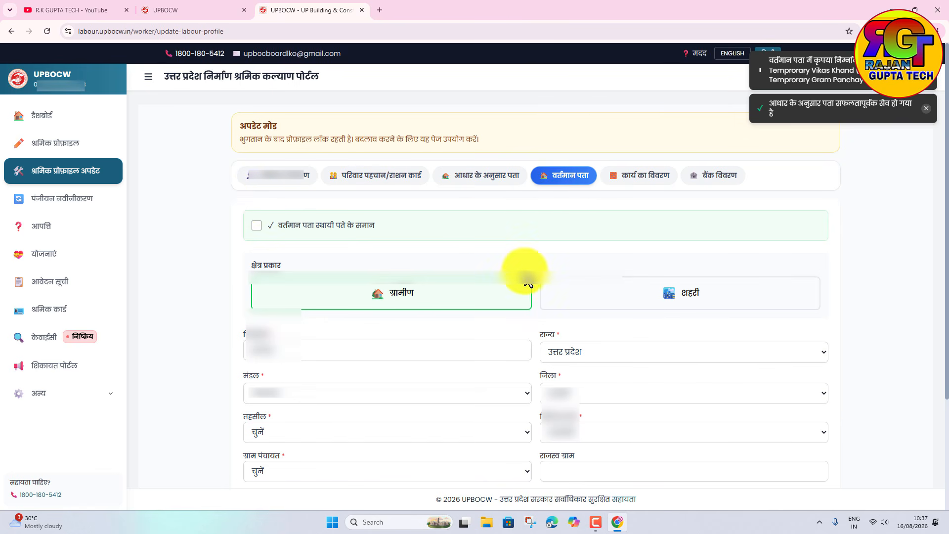
left_click(257, 225)
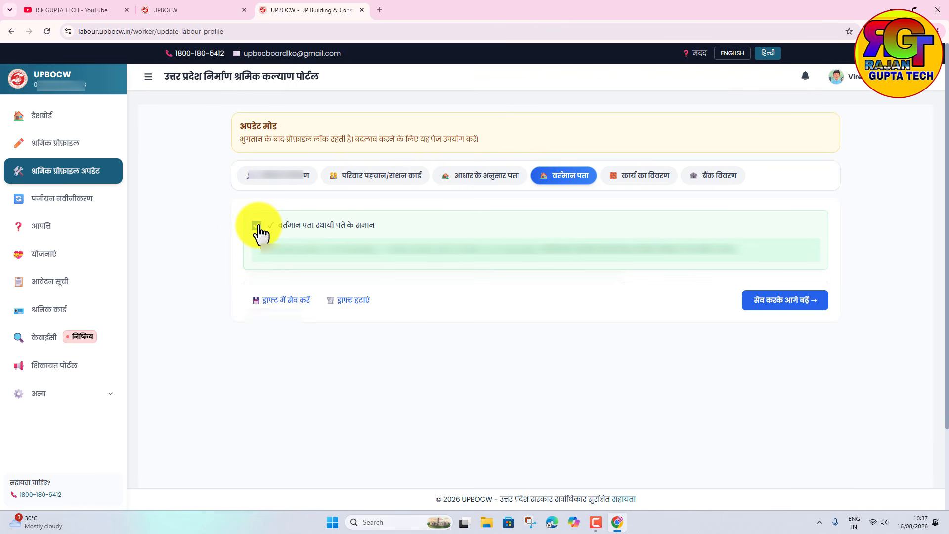
left_click(783, 302)
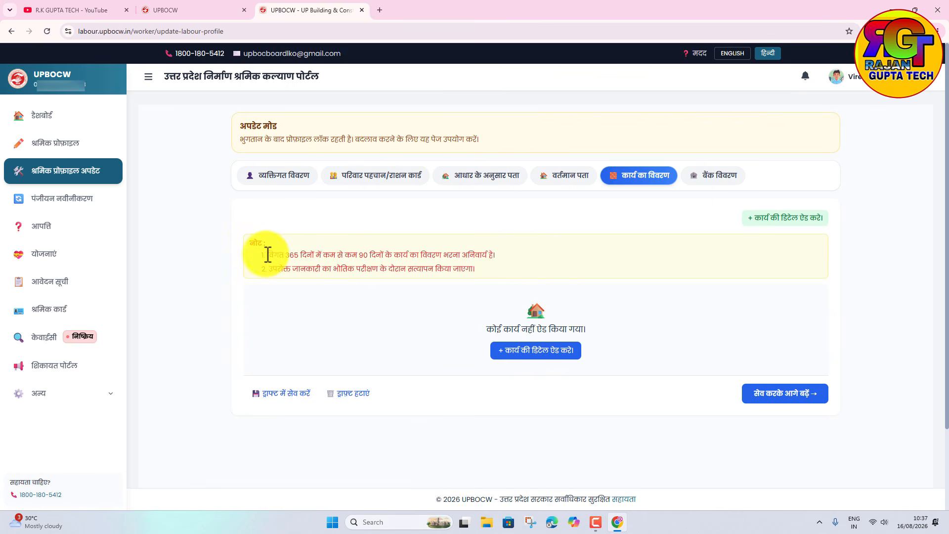
left_click_drag(267, 255, 427, 256)
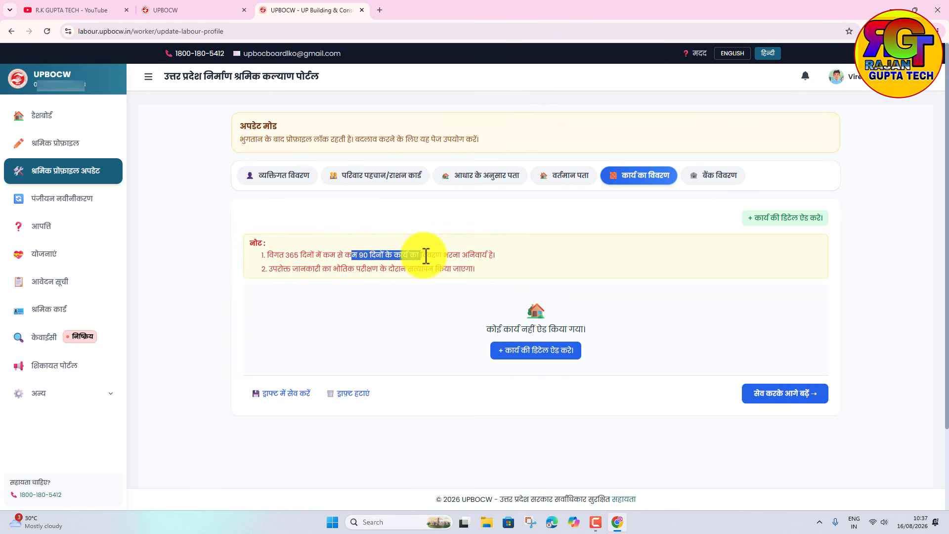
left_click(781, 396)
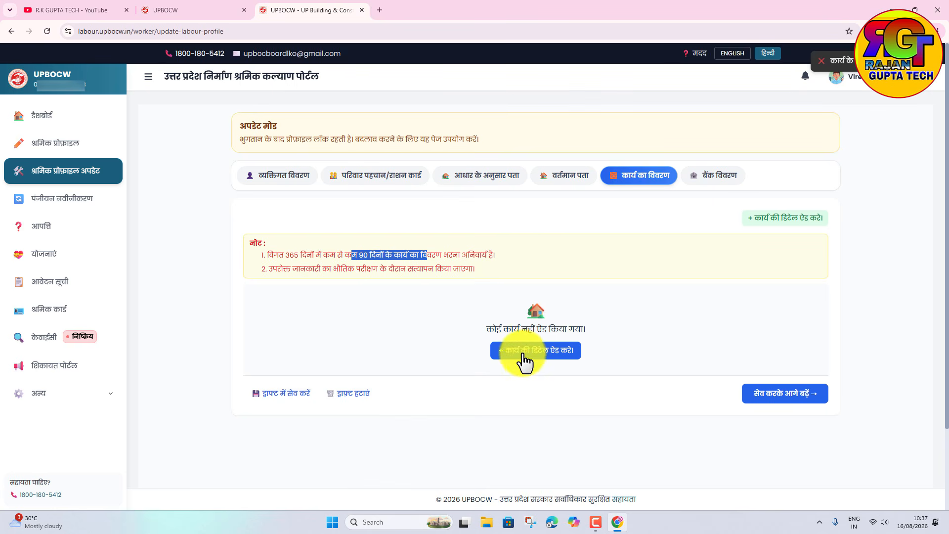
- Add a work entry with employer name, mobile, मिट्टी का काम, 95 days, site address, and ticked declaration
left_click(548, 360)
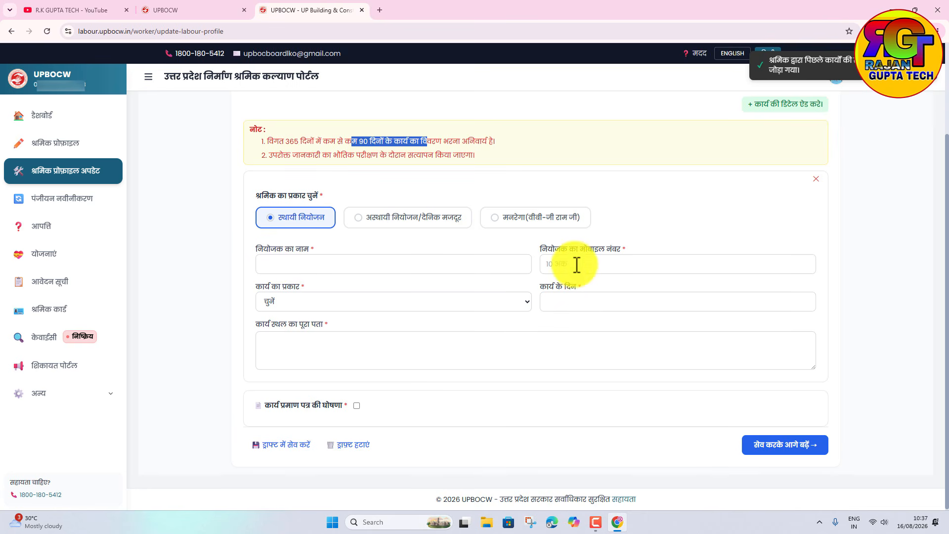
left_click(297, 267)
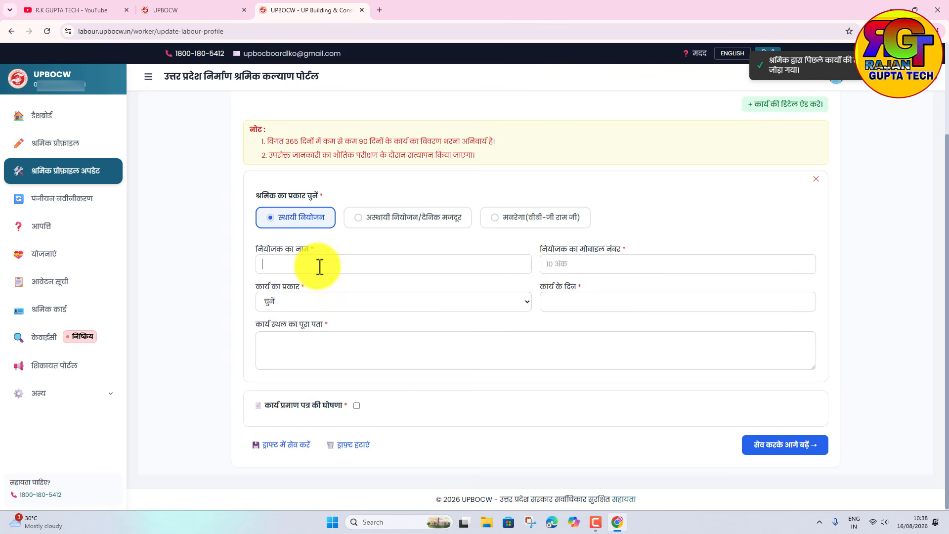
left_click(598, 264)
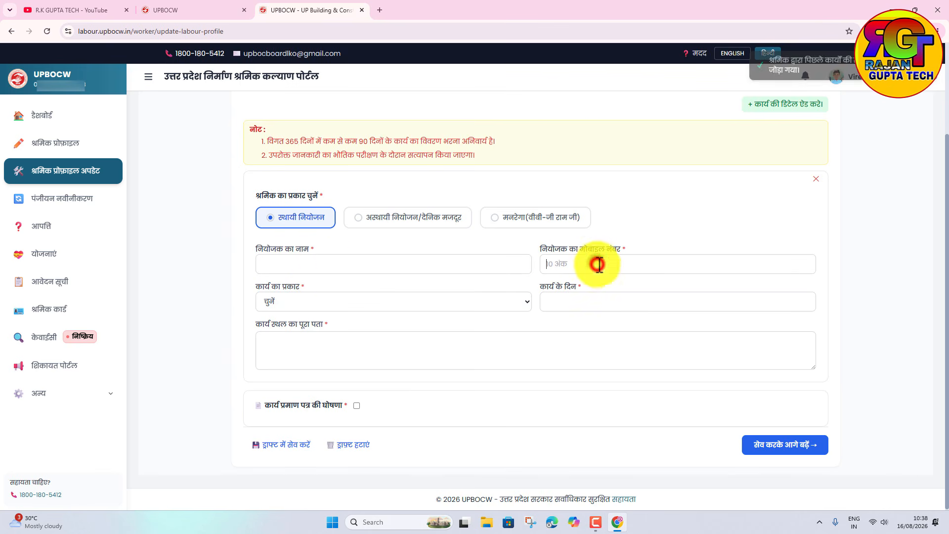
left_click(281, 299)
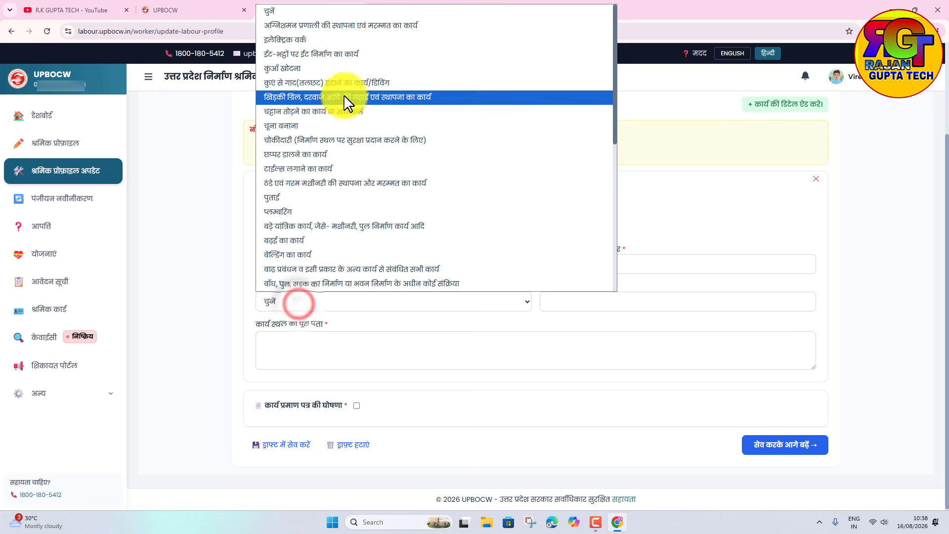
left_click(214, 256)
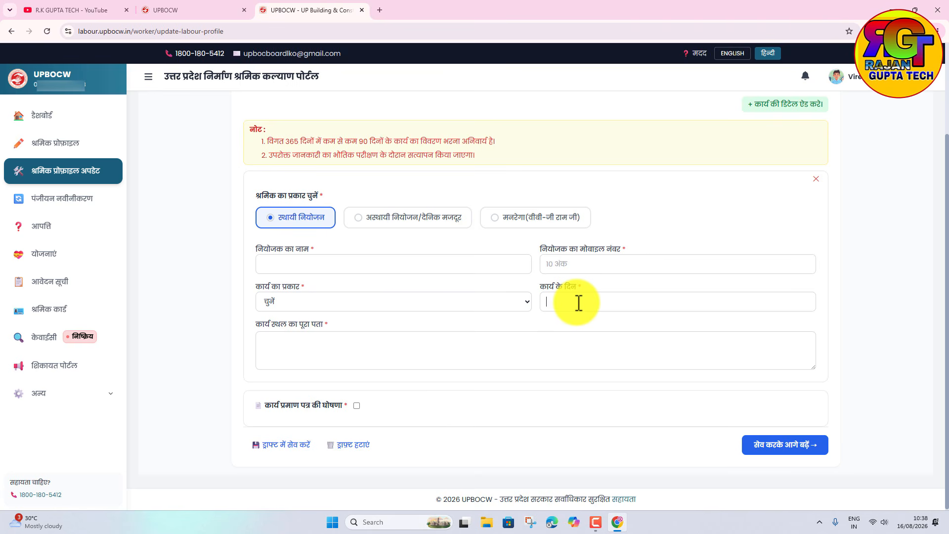
left_click(346, 354)
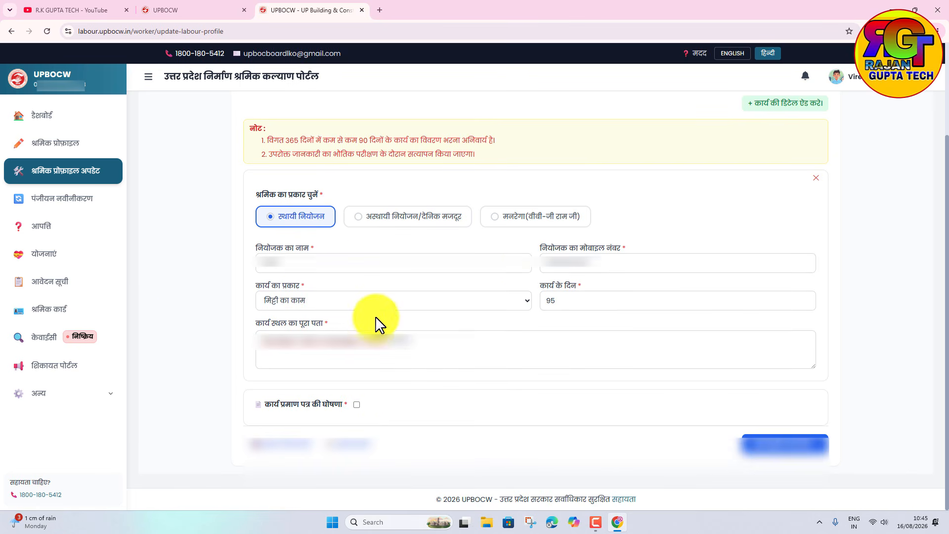
left_click(356, 405)
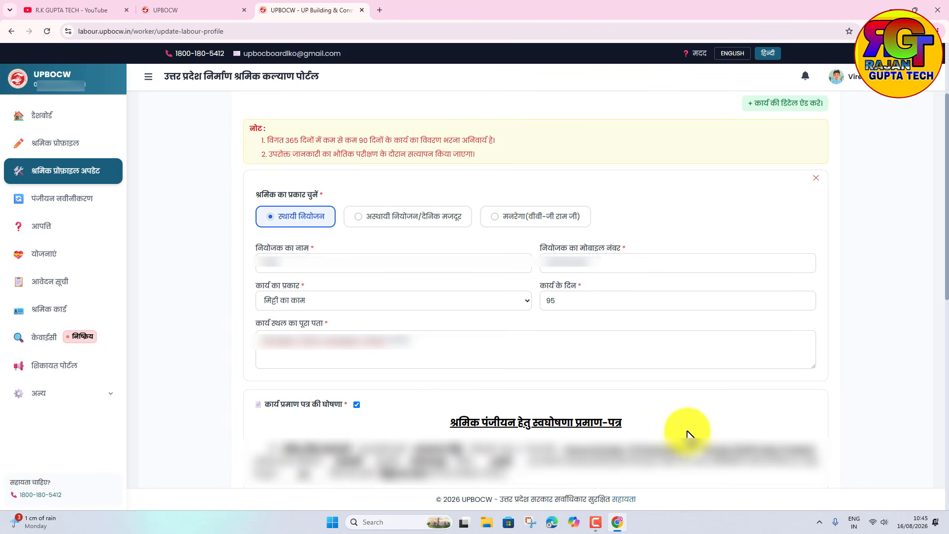
scroll(688, 434, "down", 10)
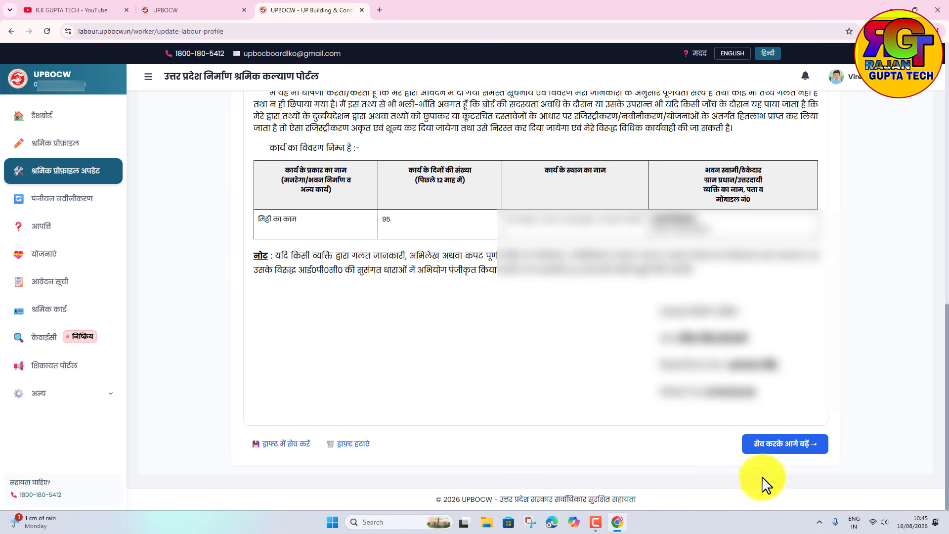
- Save the work details and check the dashboard showing registration valid until 13/11/2026
left_click(766, 451)
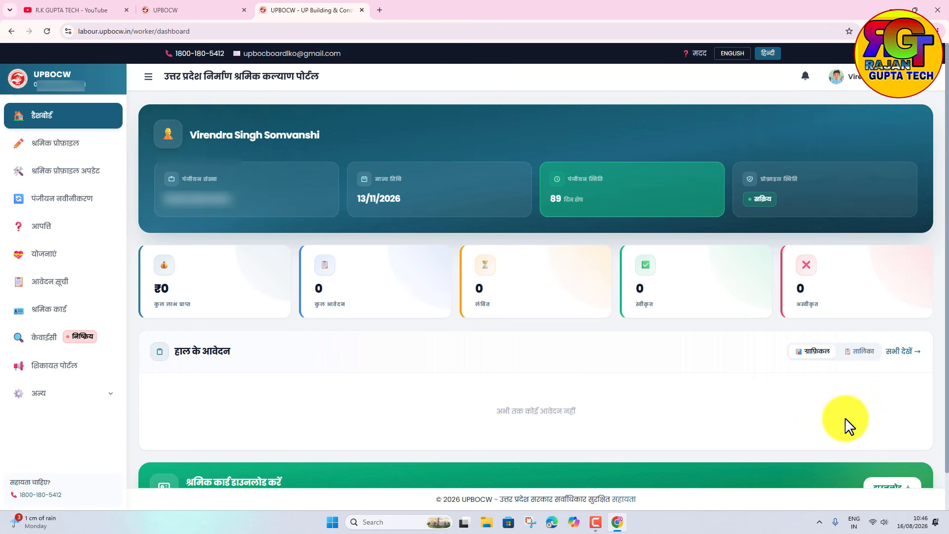
scroll(221, 477, "down", 1)
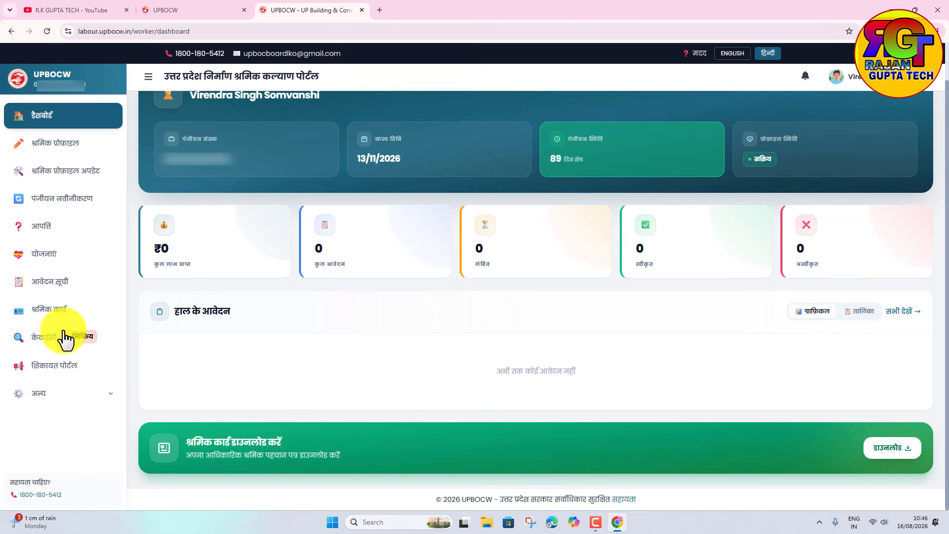
- Open पंजीयन नवीनीकरण and read that renewal opens on 14 Oct 2026
left_click(49, 204)
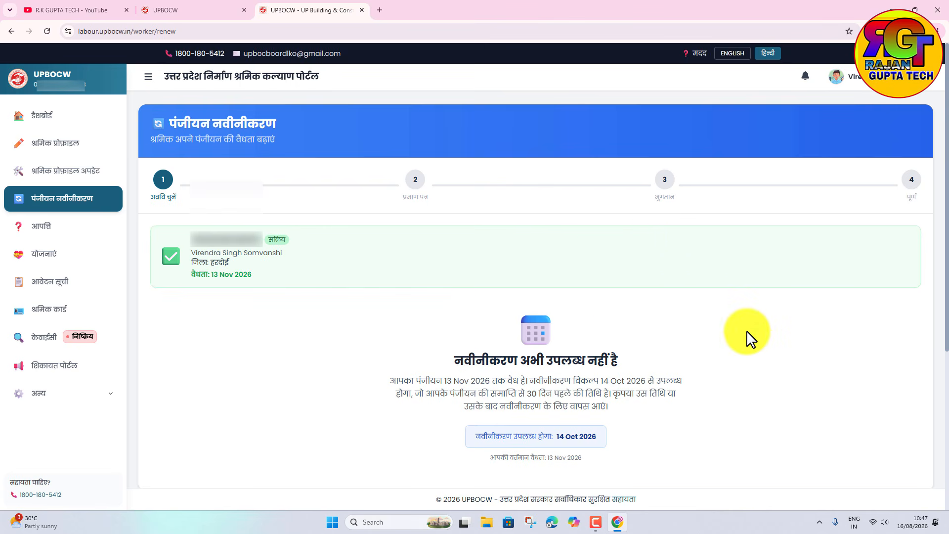
scroll(721, 366, "down", 1)
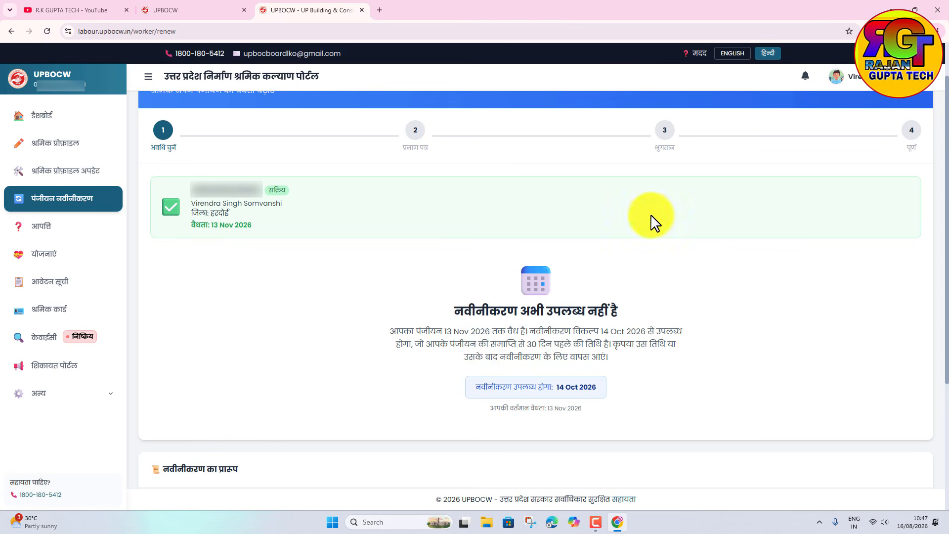
- Return to the worker dashboard via the डैशबोर्ड sidebar link
left_click(49, 116)
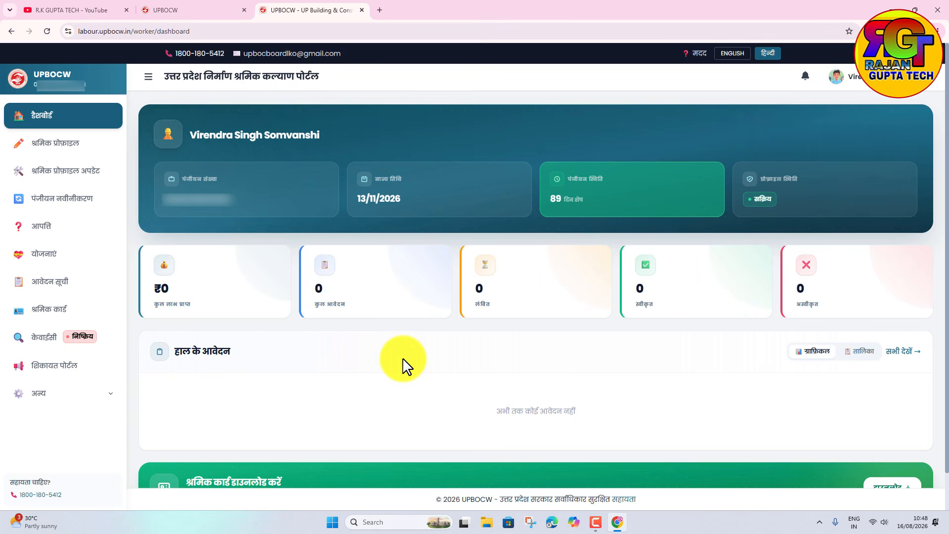
- Open the श्रमिक कार्ड page to view the labour card with skill मिट्टी का काम, valid until 13/11/2026
left_click(39, 316)
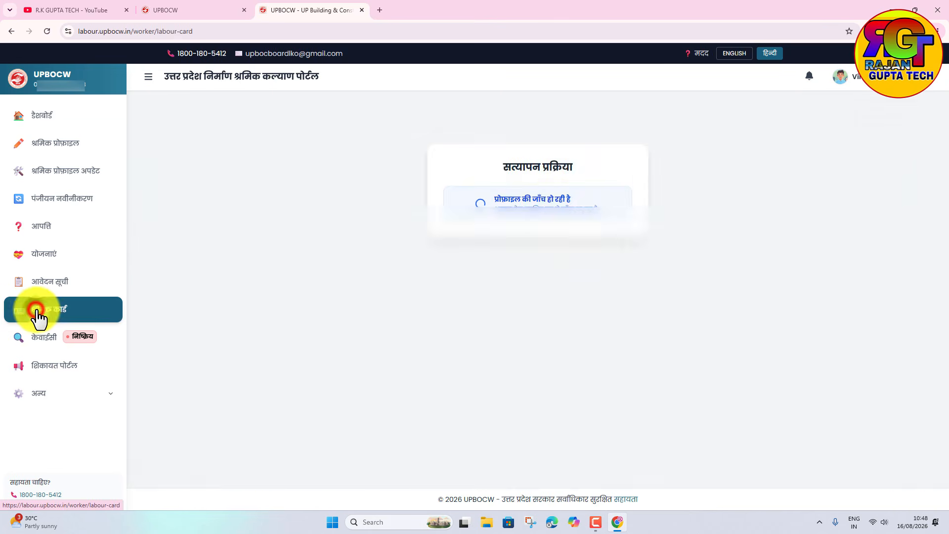